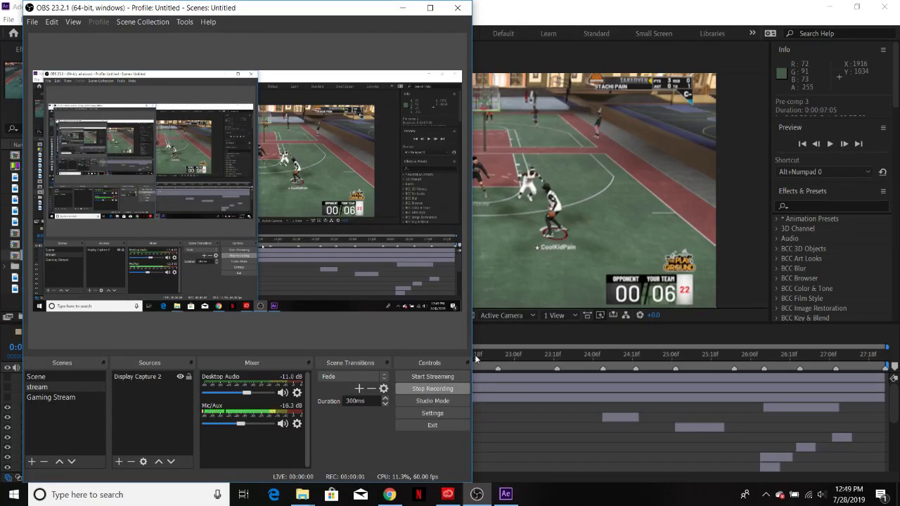
Switch from OBS to the After Effects project showing Pre-comp 3
{"action": "key", "text": "alt+Tab"}
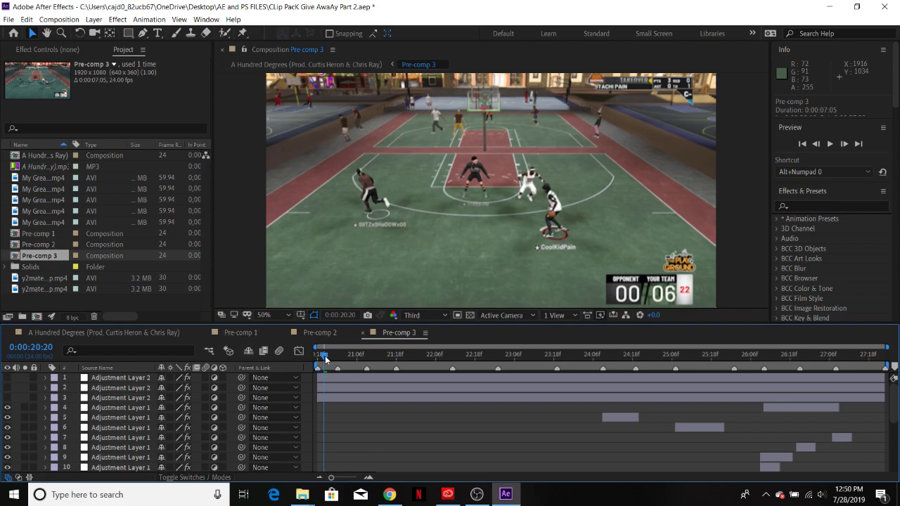
At frame 0:00:20:18, find Keylight (1.2) and apply it to the gameplay footage layer
{"action": "left_click_drag", "start_coordinate": [325, 356], "coordinate": [316, 358]}
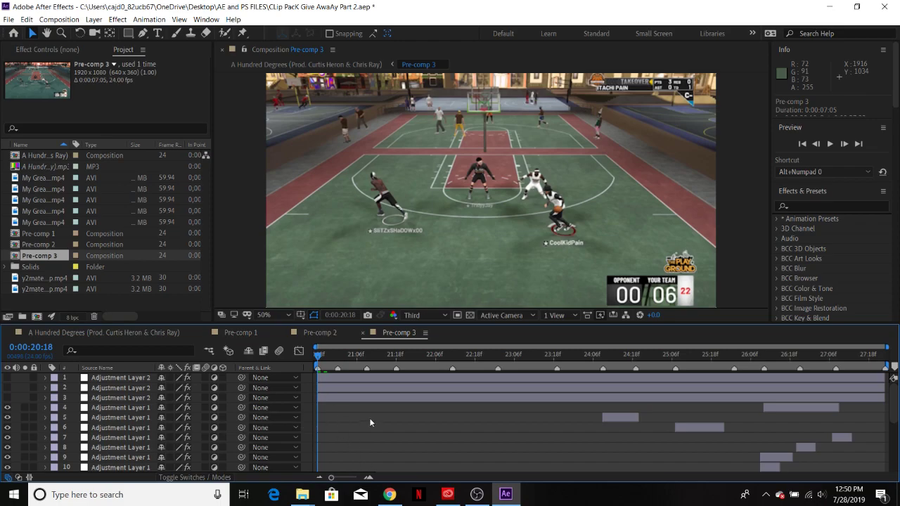
{"action": "scroll", "coordinate": [466, 448], "scroll_direction": "down", "scroll_amount": 5}
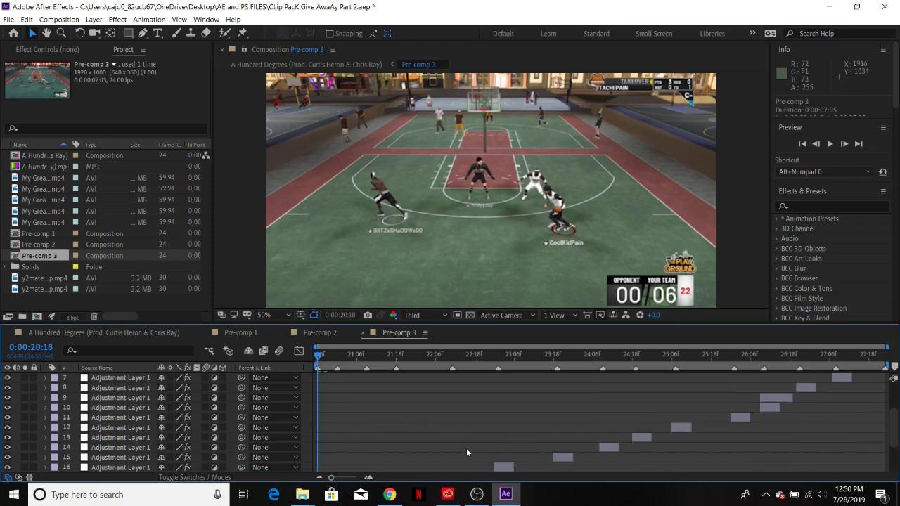
{"action": "left_click", "coordinate": [811, 205]}
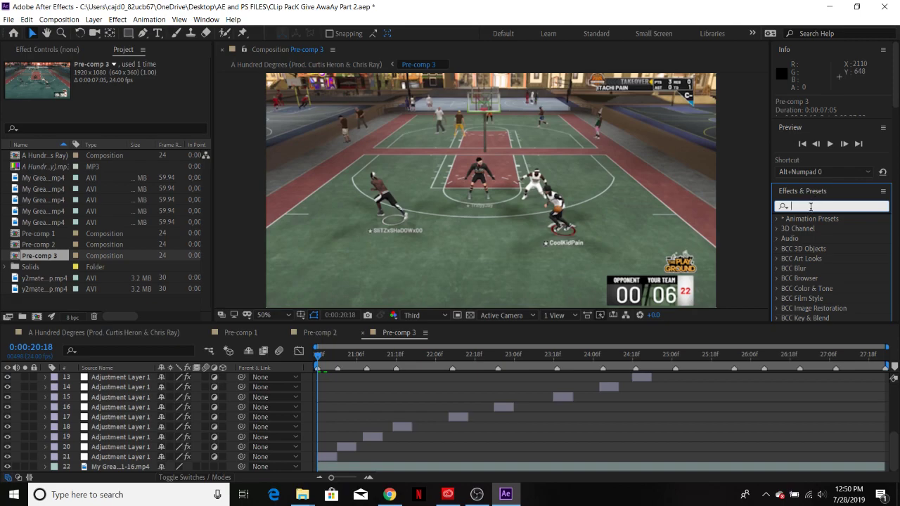
{"action": "type", "text": "keylight"}
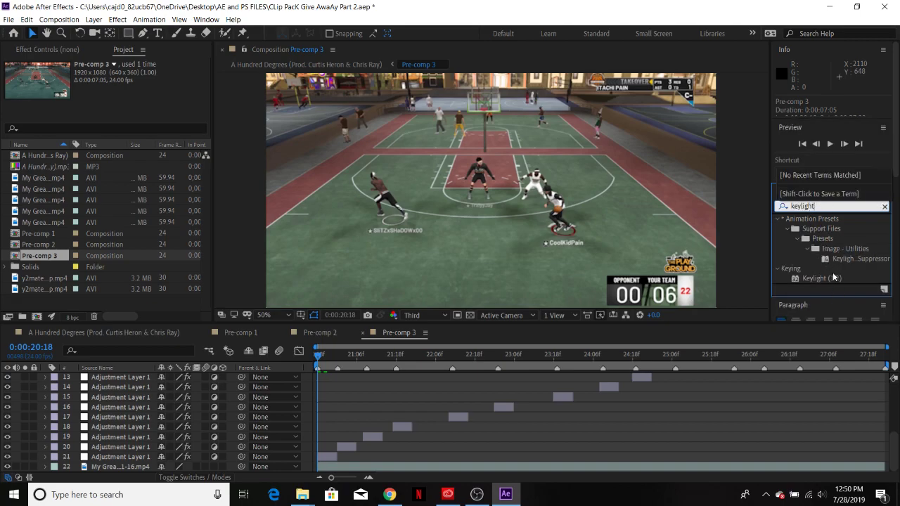
{"action": "left_click_drag", "start_coordinate": [834, 279], "coordinate": [575, 475]}
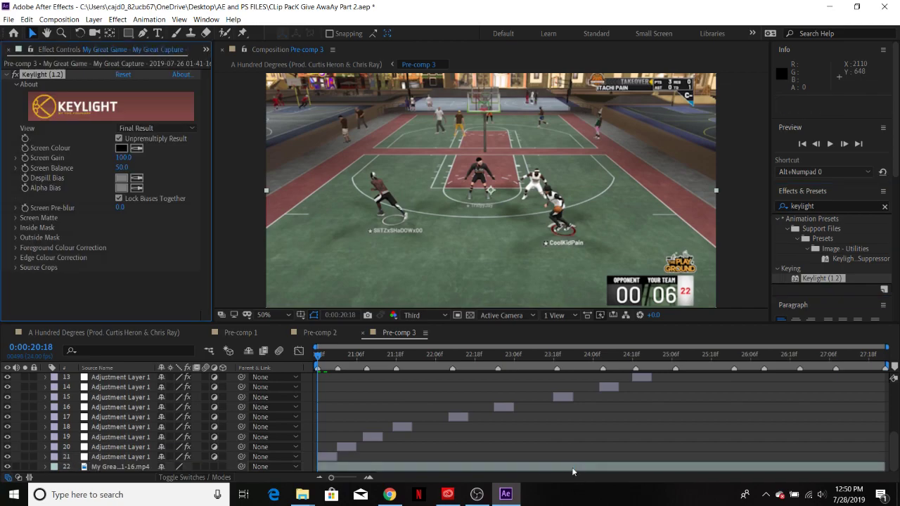
Sample the green court as Keylight's Screen Colour, set Screen Gain to 53.0, and start a text layer
{"action": "left_click", "coordinate": [137, 149]}
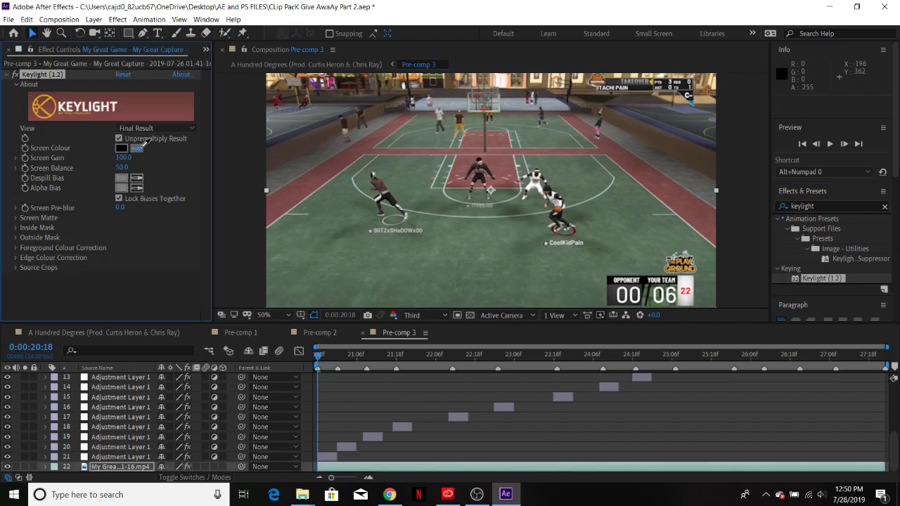
{"action": "left_click", "coordinate": [466, 264]}
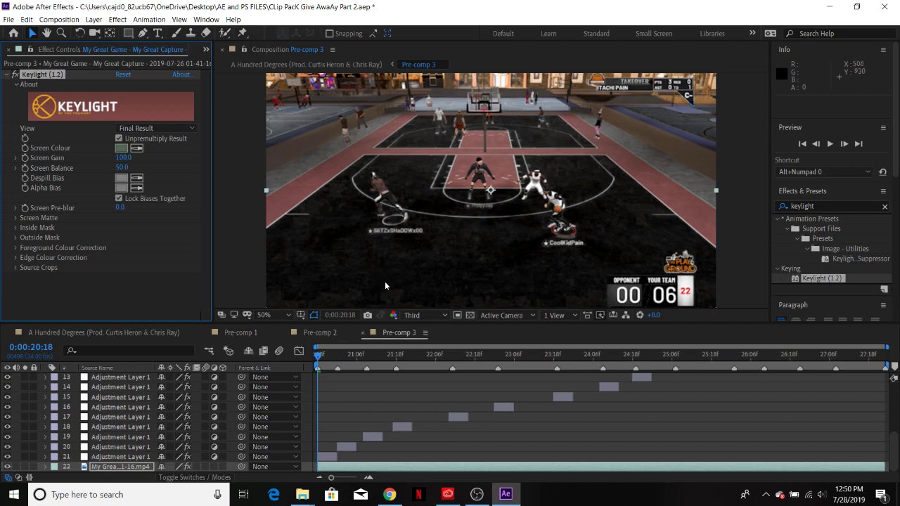
{"action": "left_click", "coordinate": [117, 157]}
{"action": "mouse_move", "coordinate": [121, 157]}
{"action": "left_mouse_down"}
{"action": "mouse_move", "coordinate": [98, 165]}
{"action": "mouse_move", "coordinate": [128, 161]}
{"action": "left_mouse_up"}
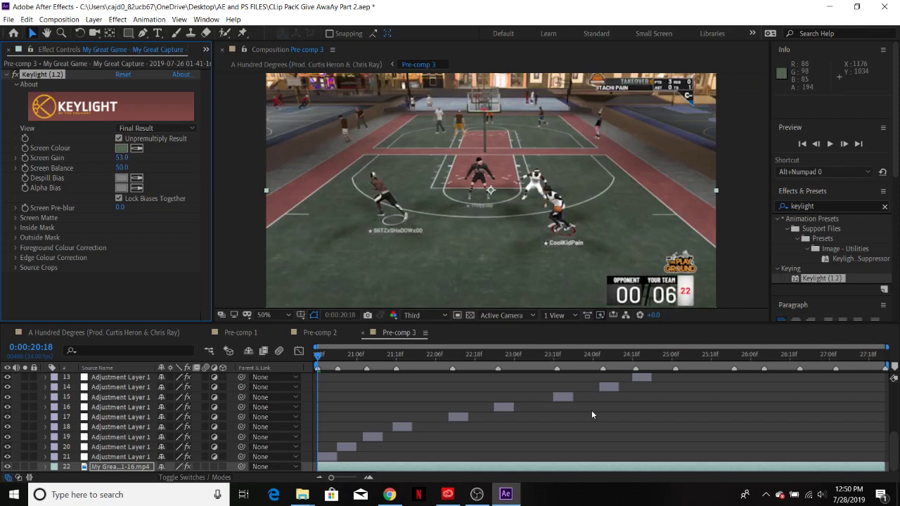
{"action": "key", "text": "ctrl+t"}
{"action": "left_click", "coordinate": [320, 215]}
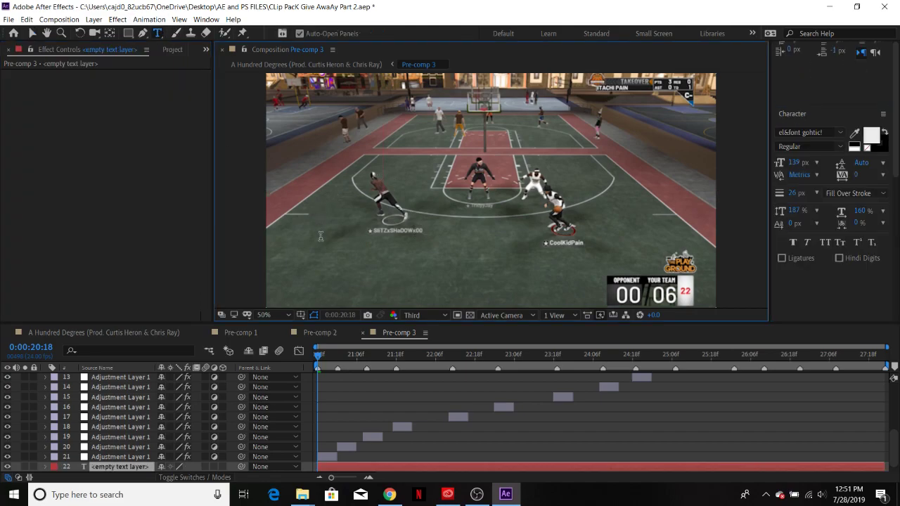
Type 'minty' as the text and move that layer beneath the gameplay footage
{"action": "type", "text": "m "}
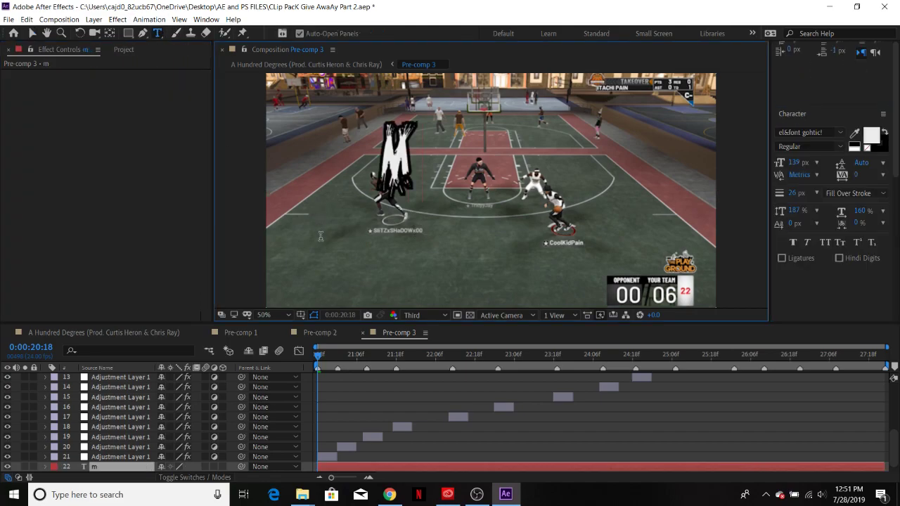
{"action": "type", "text": "i n t "}
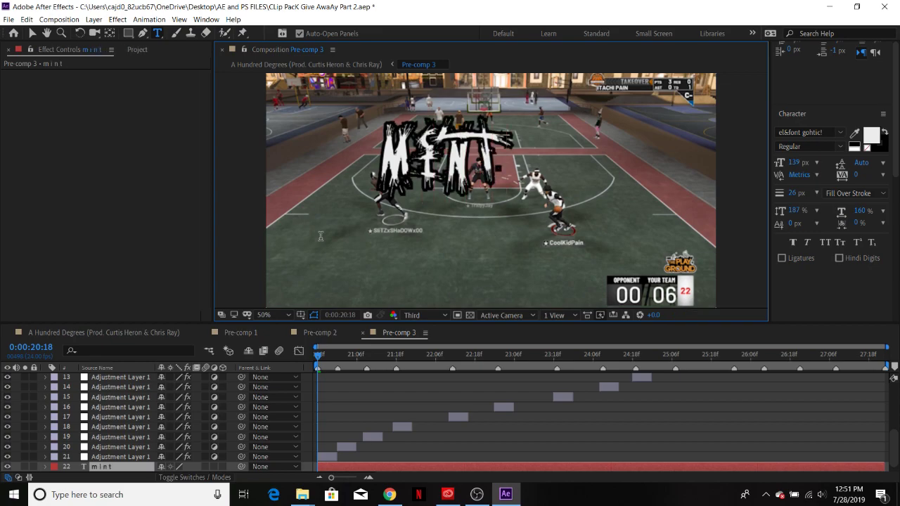
{"action": "type", "text": "y"}
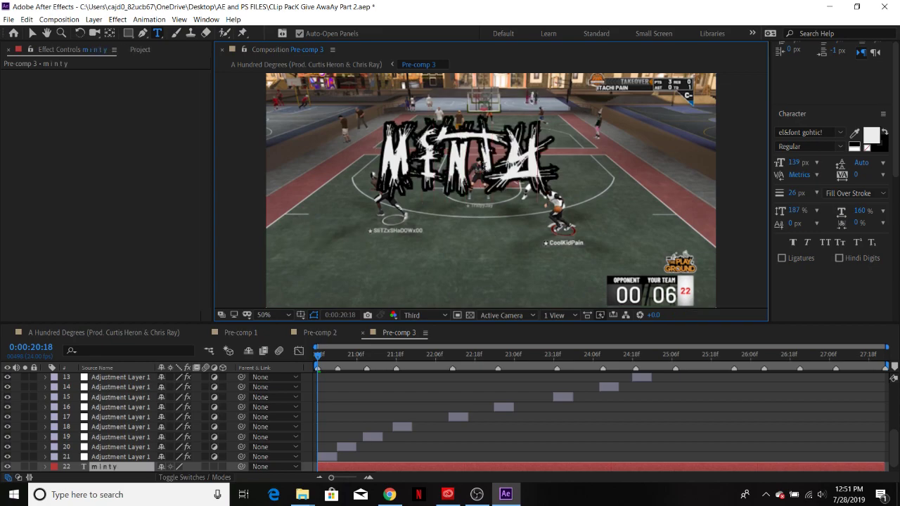
{"action": "left_click", "coordinate": [116, 467]}
{"action": "key", "text": "ctrl+v"}
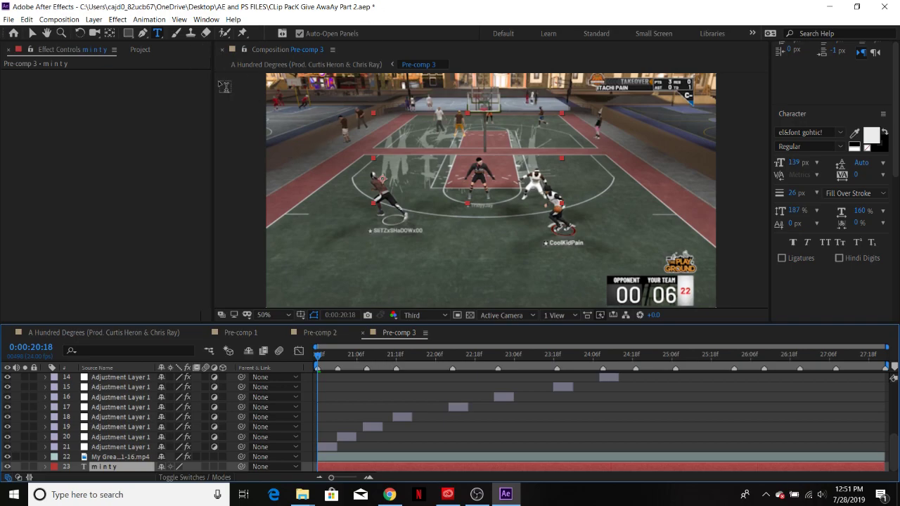
Replace the keylight search with 'warpper' and apply S_WarpPerspective to the minty text layer
{"action": "key", "text": "ctrl+5"}
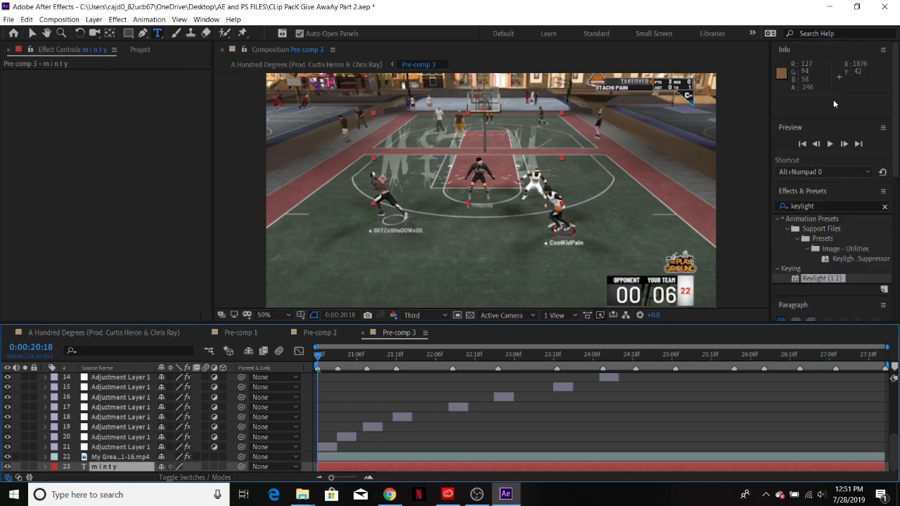
{"action": "key", "text": "BackSpace"}
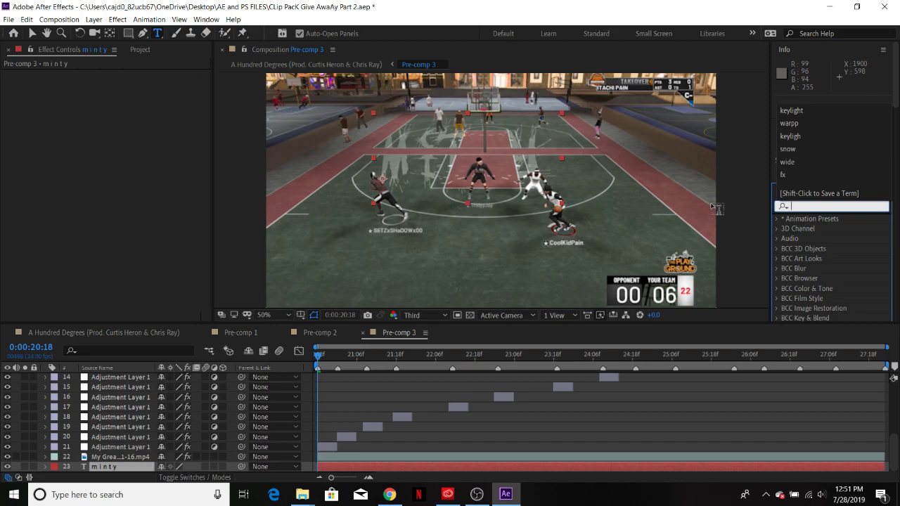
{"action": "key", "text": "Escape"}
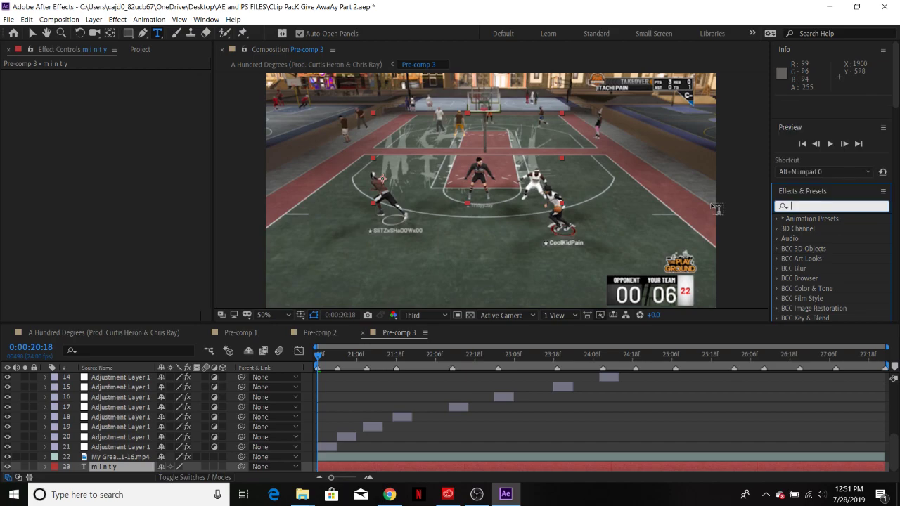
{"action": "type", "text": "warpper"}
{"action": "left_click_drag", "start_coordinate": [830, 228], "coordinate": [371, 469]}
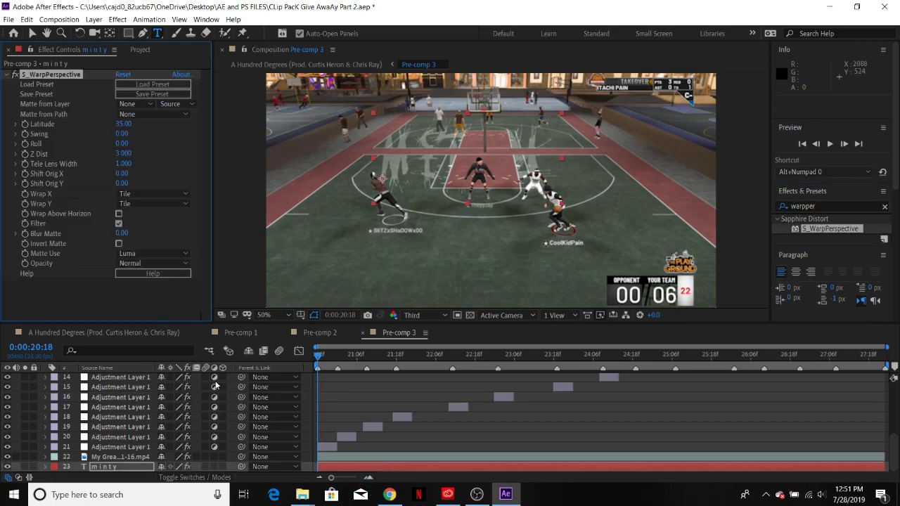
{"action": "key", "text": "v"}
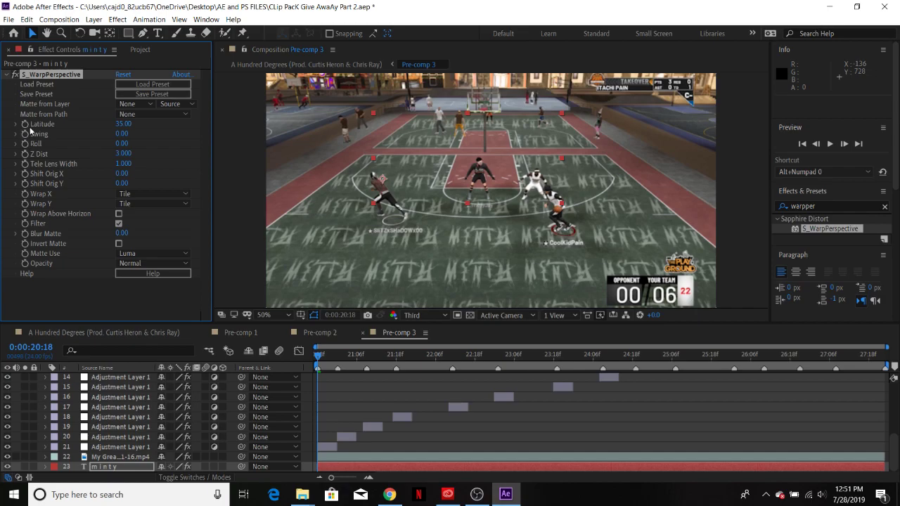
Set S_WarpPerspective Z Dist to about 2.5, Swing to 73 and Roll to 50
{"action": "left_click_drag", "start_coordinate": [110, 153], "coordinate": [52, 154]}
{"action": "left_click_drag", "start_coordinate": [123, 154], "coordinate": [140, 154]}
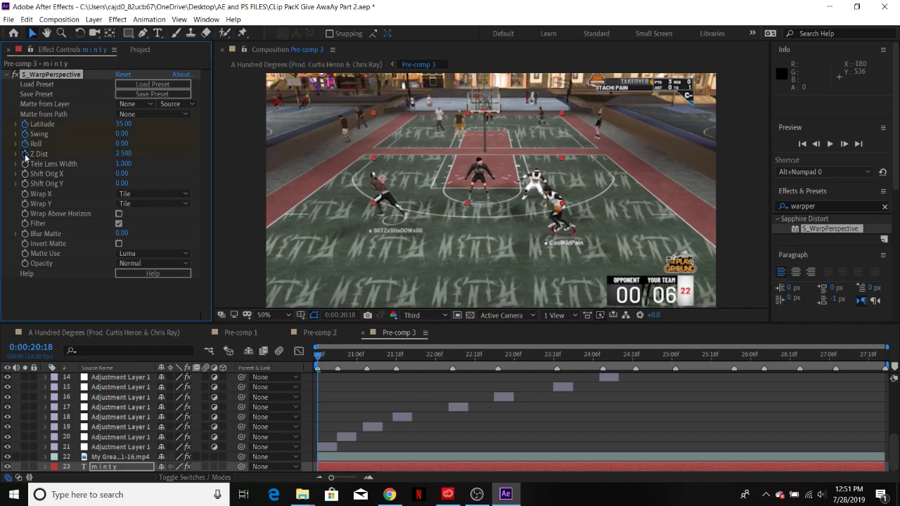
{"action": "left_click_drag", "start_coordinate": [433, 362], "coordinate": [603, 363]}
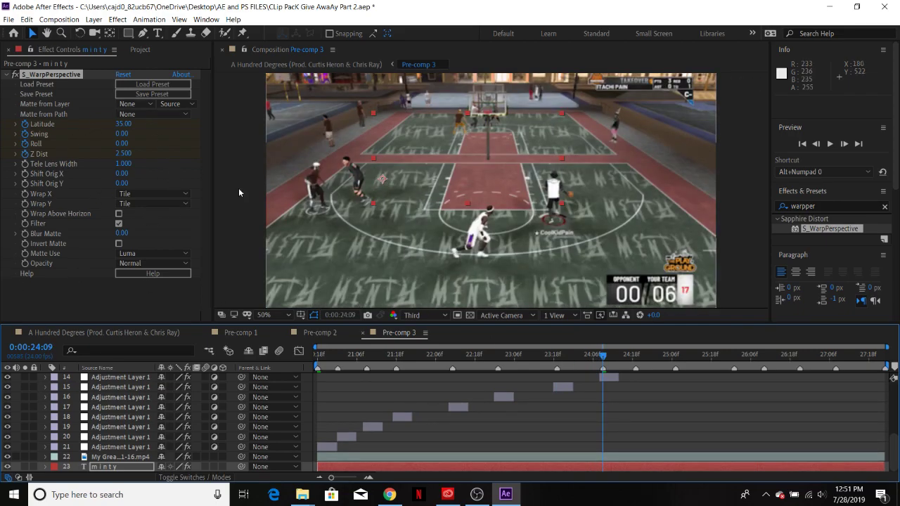
{"action": "left_click", "coordinate": [124, 133]}
{"action": "type", "text": "73"}
{"action": "key", "text": "Return"}
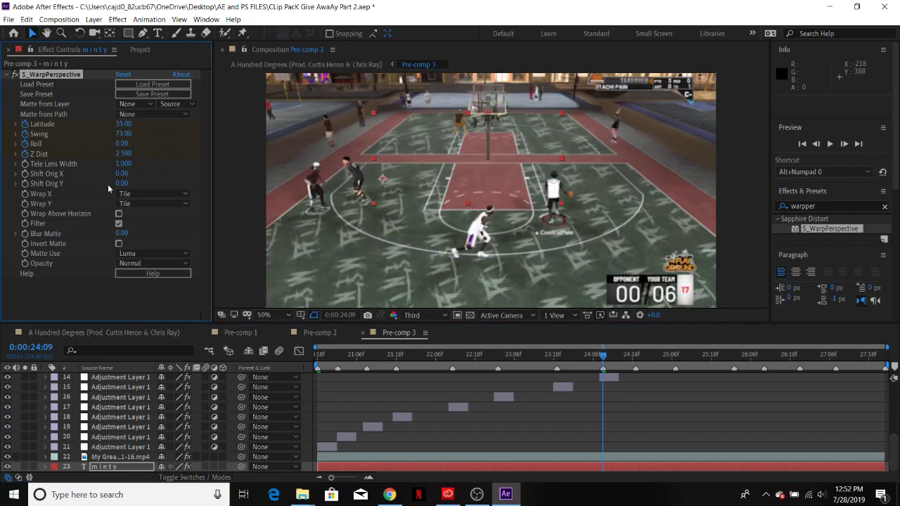
{"action": "left_click", "coordinate": [122, 143]}
{"action": "type", "text": "50"}
{"action": "key", "text": "Return"}
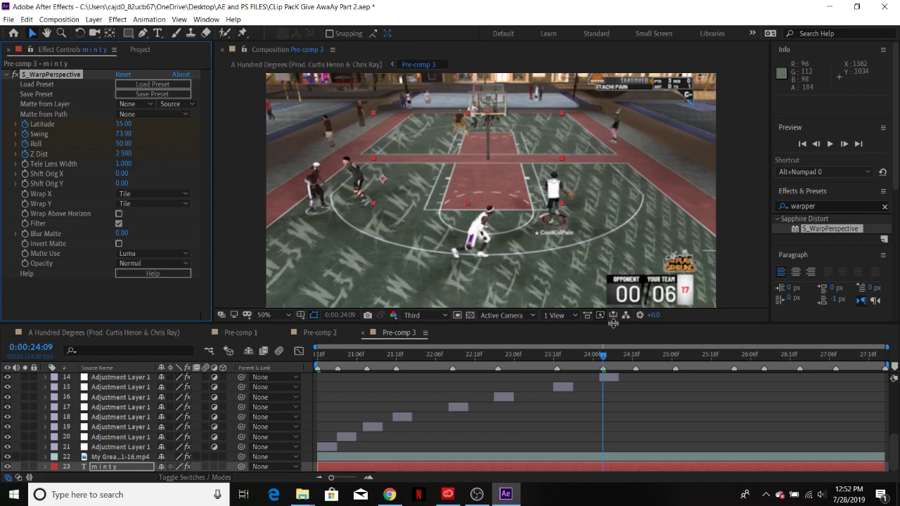
At 27:09, raise Swing to 141 and Roll to 83, then preview the animation
{"action": "left_click", "coordinate": [838, 354]}
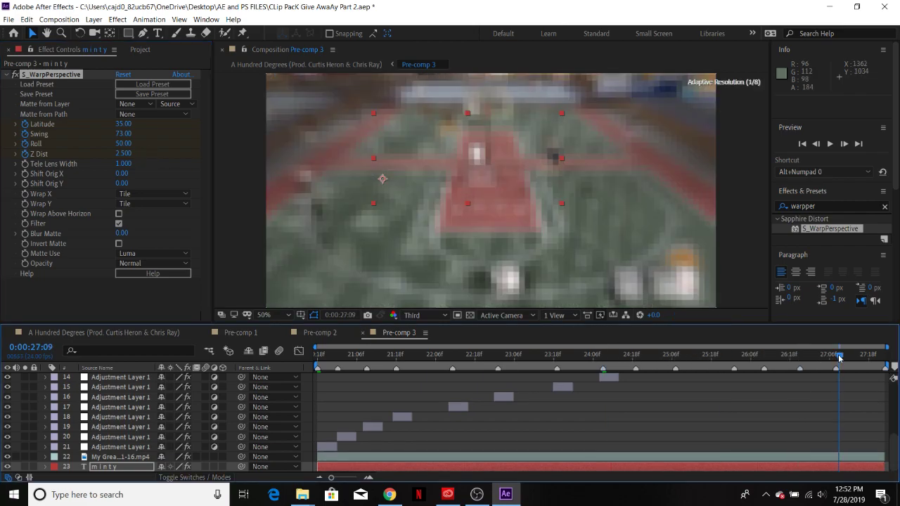
{"action": "left_click_drag", "start_coordinate": [123, 138], "coordinate": [175, 137]}
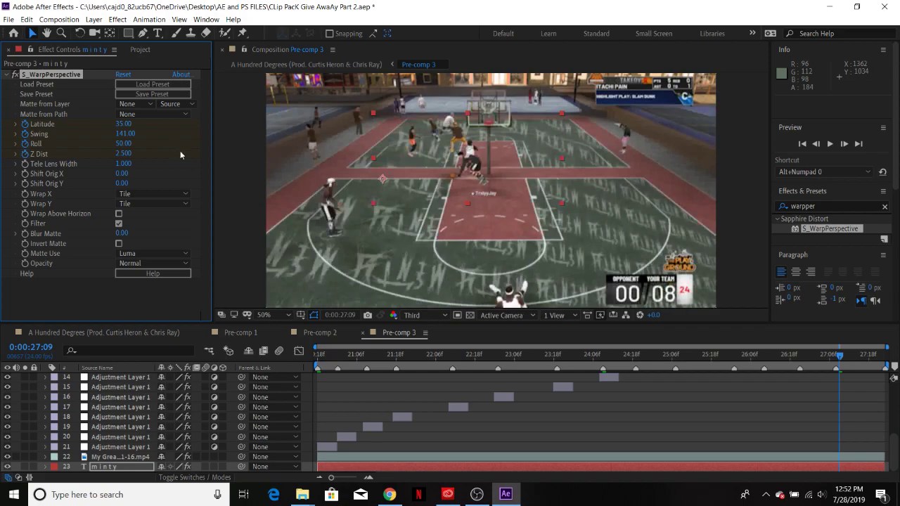
{"action": "left_click_drag", "start_coordinate": [124, 144], "coordinate": [158, 150]}
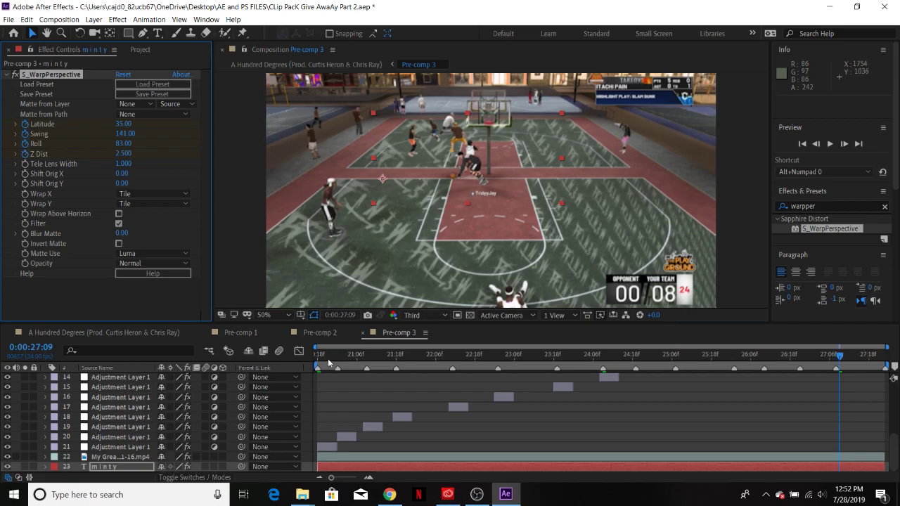
{"action": "key", "text": "space"}
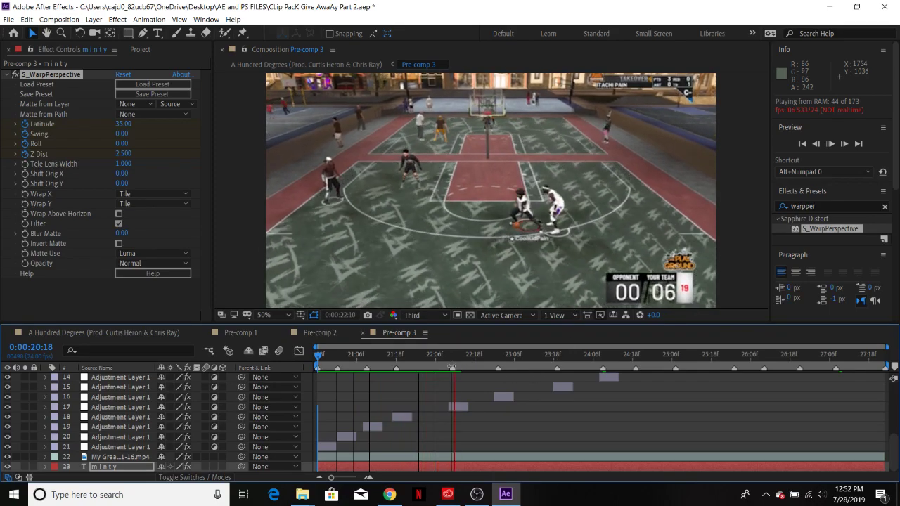
Stop the preview at 23:19 and delete the minty text layer
{"action": "key", "text": "space"}
{"action": "key", "text": "space"}
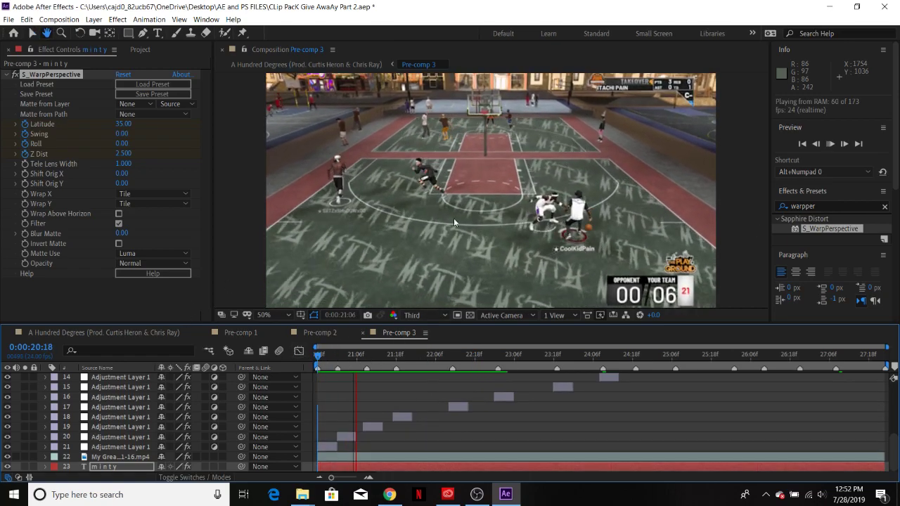
{"action": "left_click", "coordinate": [530, 210]}
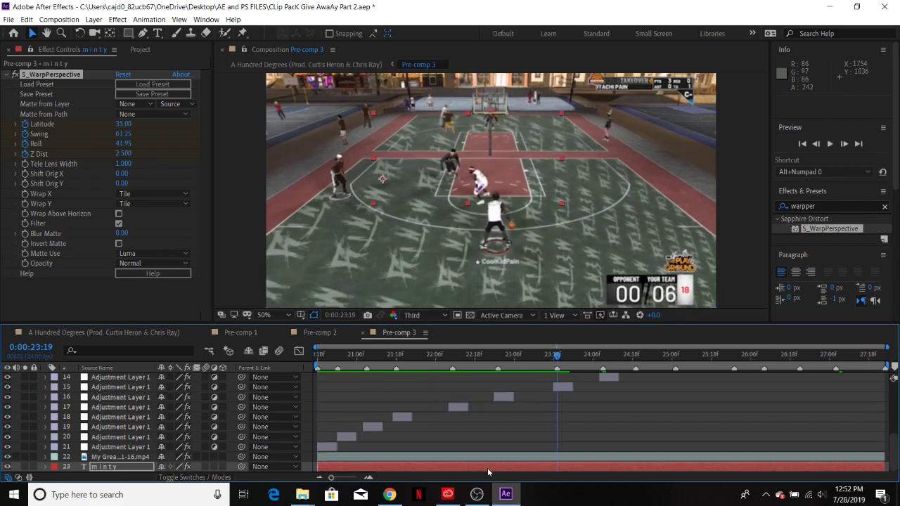
{"action": "key", "text": "Delete"}
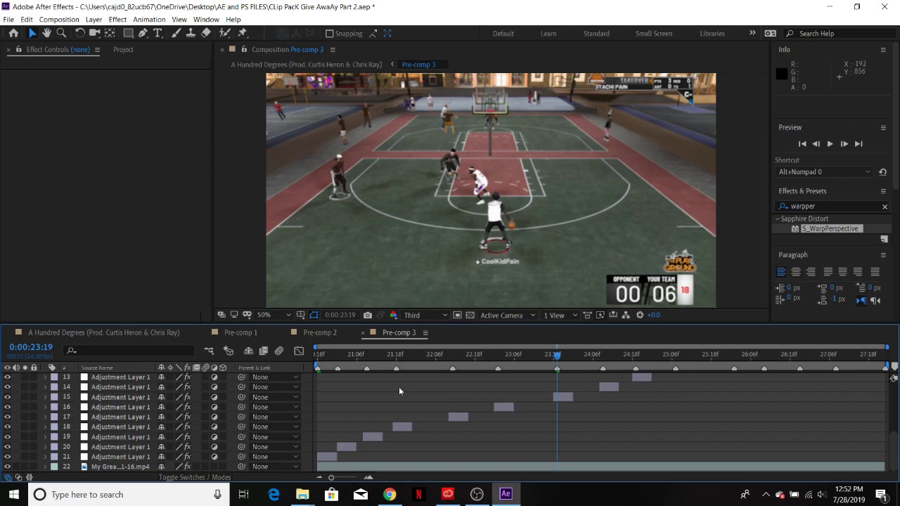
Import PAIN PROFILE PIC V2 from the PICS AND GIFS folder via File > Import > Multiple Files
{"action": "left_click", "coordinate": [10, 19]}
{"action": "mouse_move", "coordinate": [47, 169]}
{"action": "left_click", "coordinate": [180, 177]}
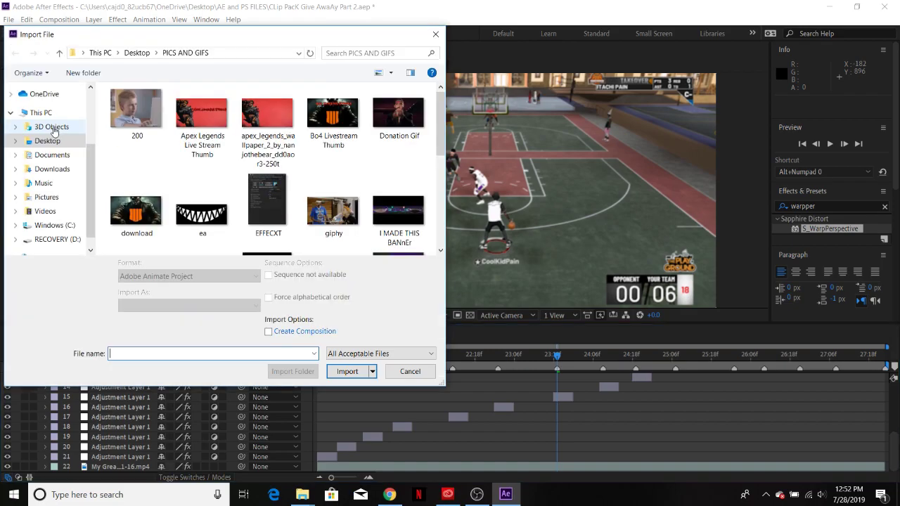
{"action": "scroll", "coordinate": [267, 169], "scroll_direction": "down", "scroll_amount": 5}
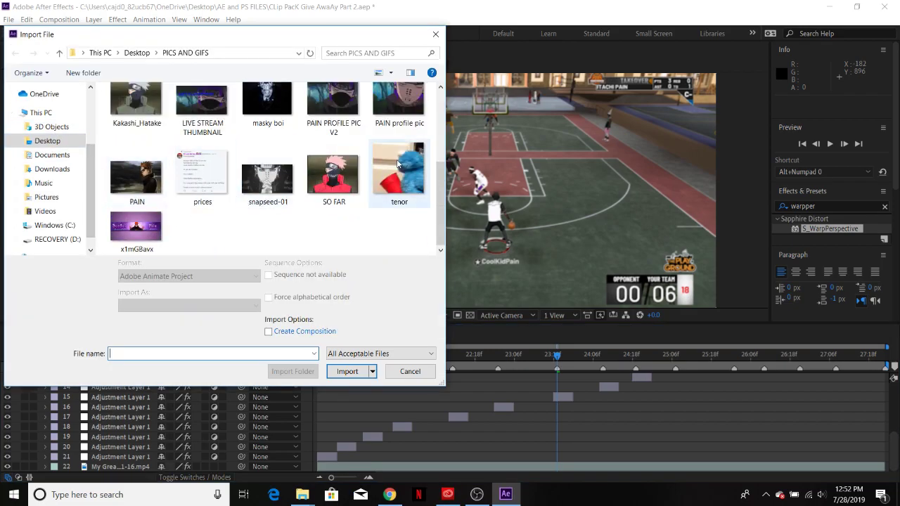
{"action": "left_click", "coordinate": [332, 105]}
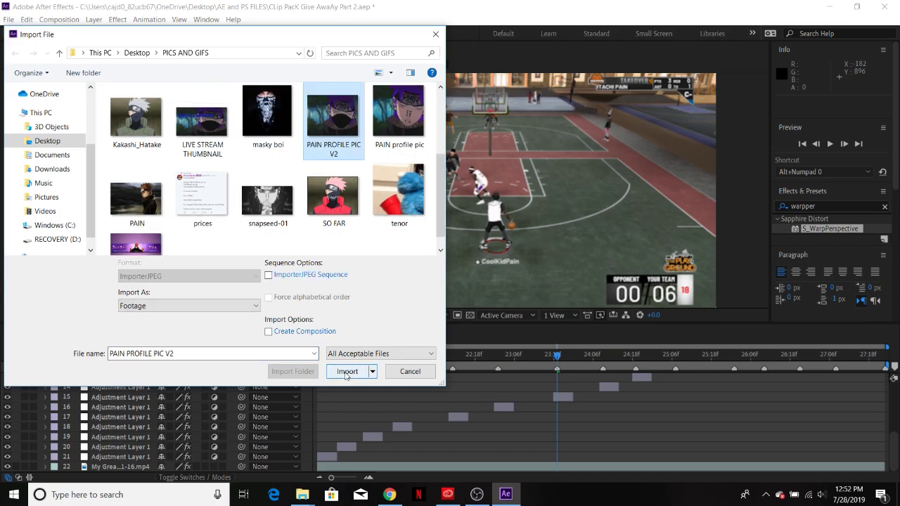
{"action": "left_click", "coordinate": [346, 372]}
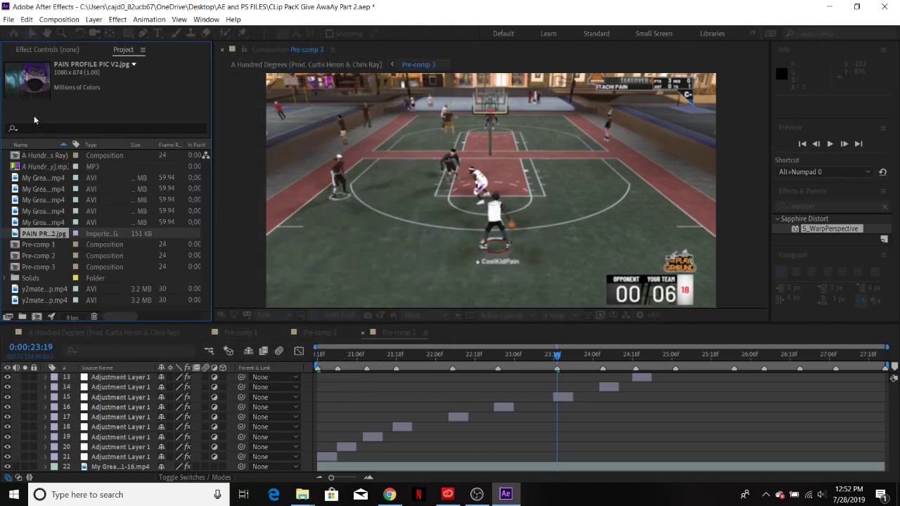
Place PAIN PROFILE PIC V2 beneath the footage, stretched to 194% by 140% over the floor
{"action": "left_click_drag", "start_coordinate": [30, 238], "coordinate": [337, 464]}
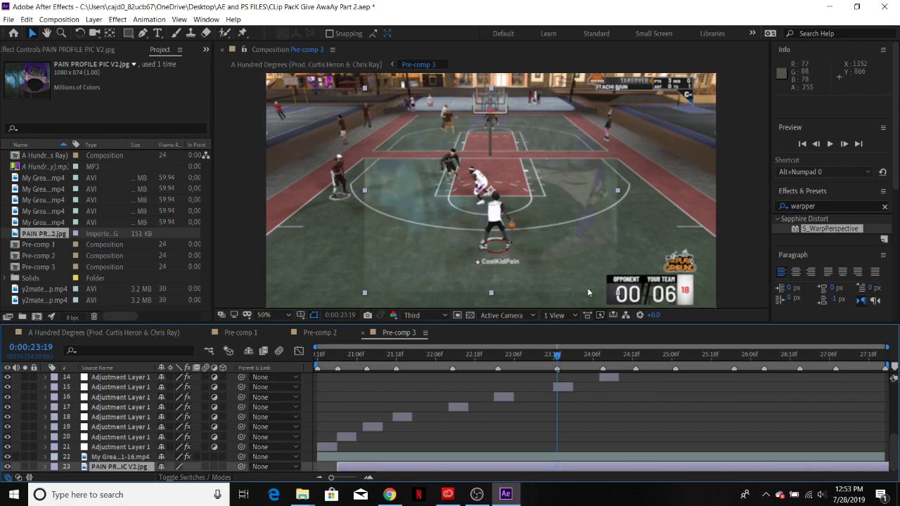
{"action": "left_click", "coordinate": [644, 301]}
{"action": "left_click_drag", "start_coordinate": [644, 300], "coordinate": [711, 333]}
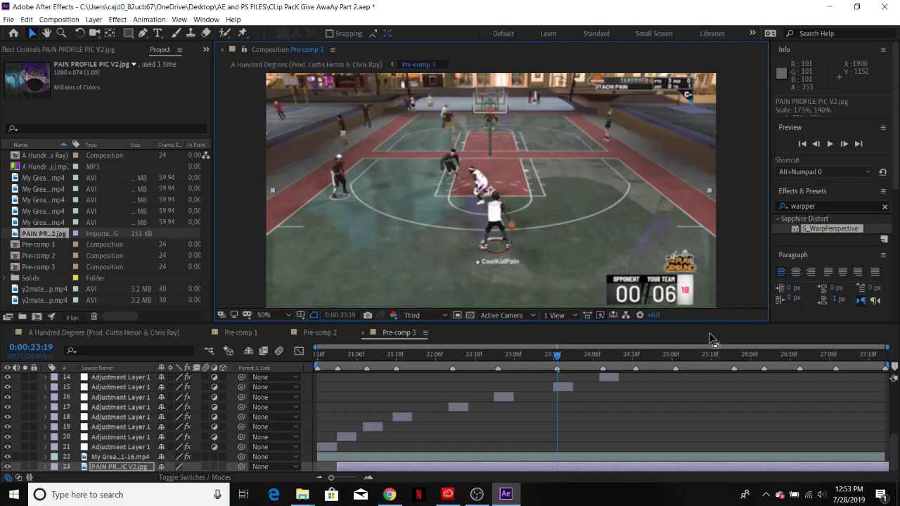
{"action": "left_click_drag", "start_coordinate": [272, 189], "coordinate": [244, 207]}
{"action": "mouse_move", "coordinate": [481, 195]}
{"action": "left_mouse_down"}
{"action": "mouse_move", "coordinate": [472, 193]}
{"action": "mouse_move", "coordinate": [478, 201]}
{"action": "left_mouse_up"}
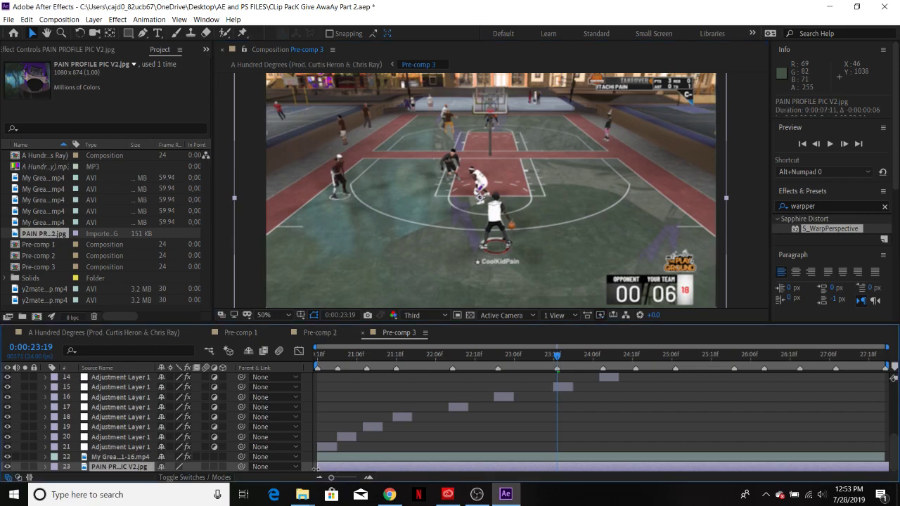
{"action": "left_click", "coordinate": [339, 458]}
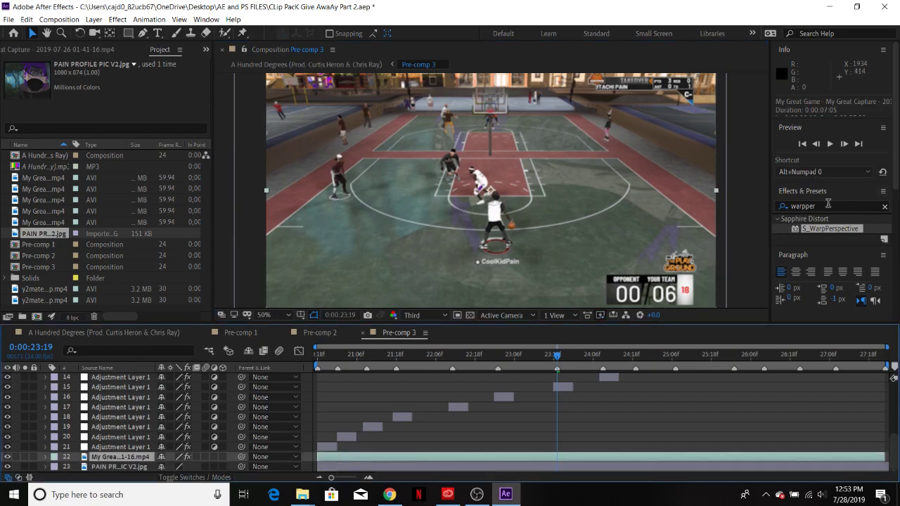
Raise the footage's Keylight Screen Gain to 98, preview the keyed result, then return to OBS
{"action": "left_click_drag", "start_coordinate": [819, 230], "coordinate": [534, 459]}
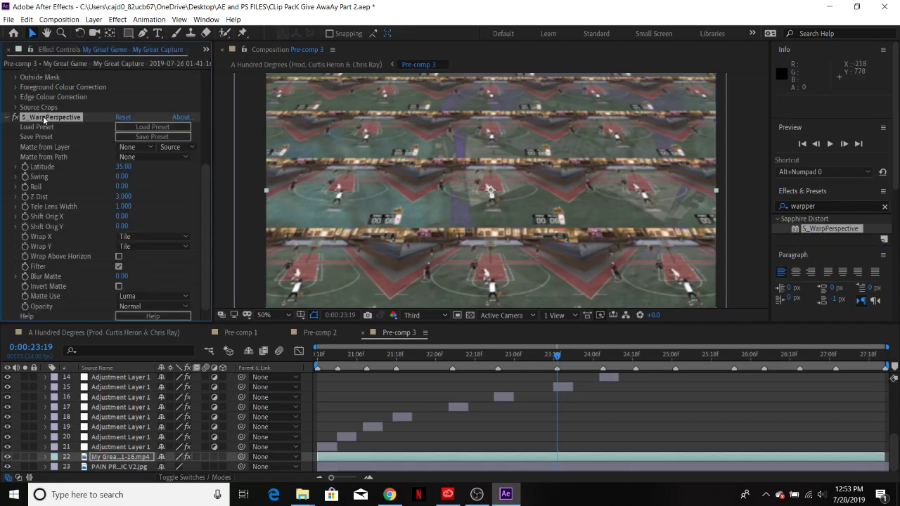
{"action": "key", "text": "Delete"}
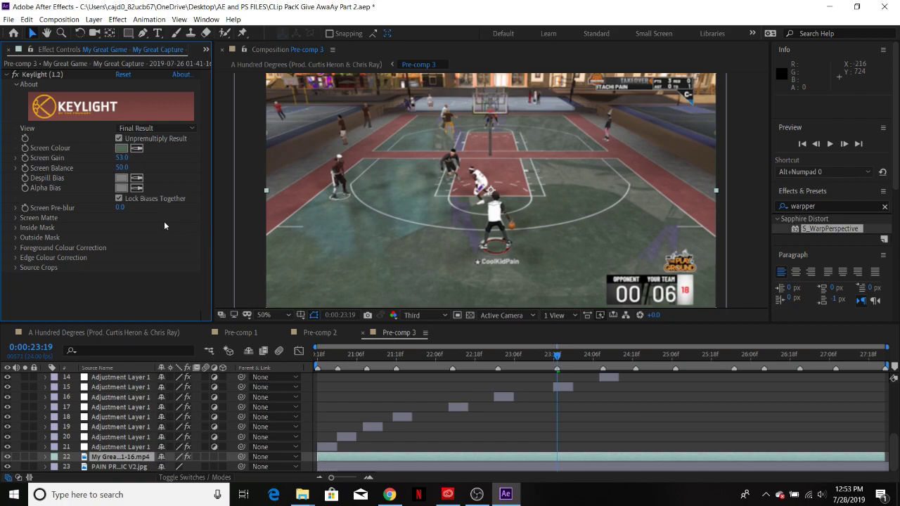
{"action": "left_click_drag", "start_coordinate": [121, 157], "coordinate": [140, 161]}
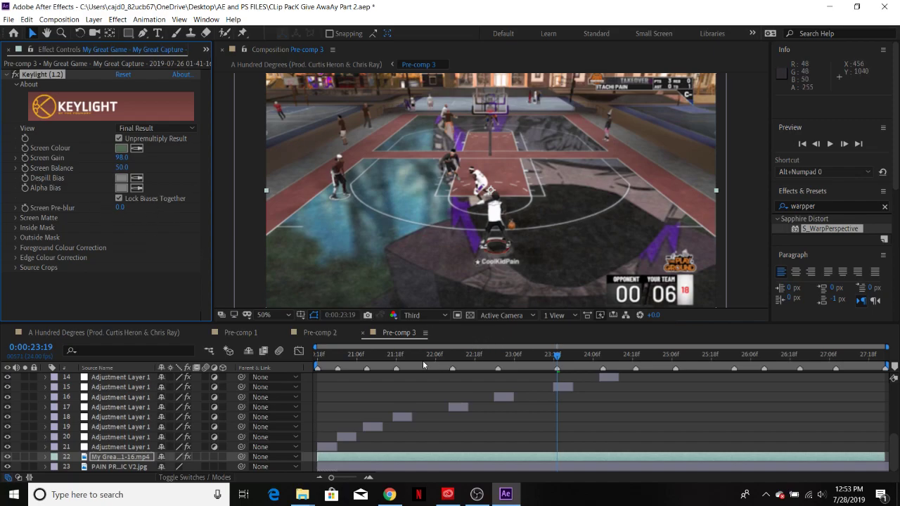
{"action": "key", "text": "space"}
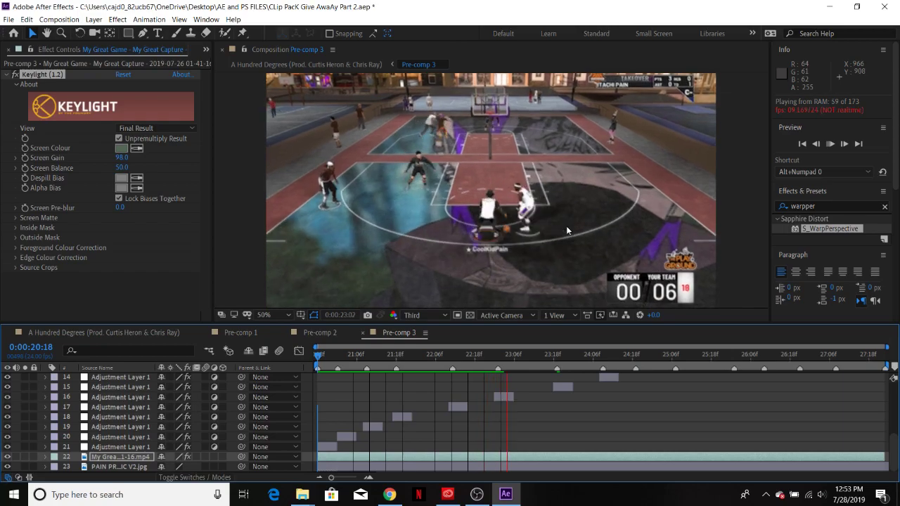
{"action": "key", "text": "space"}
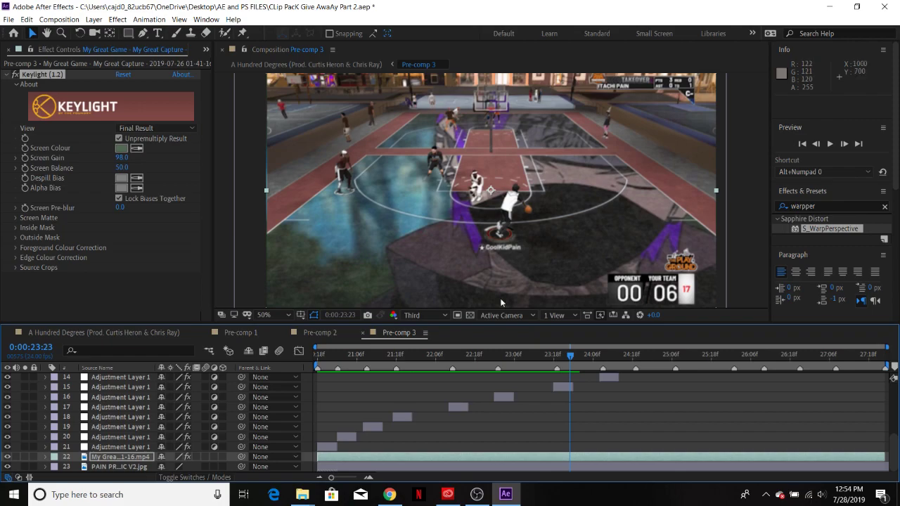
{"action": "left_click", "coordinate": [477, 494]}
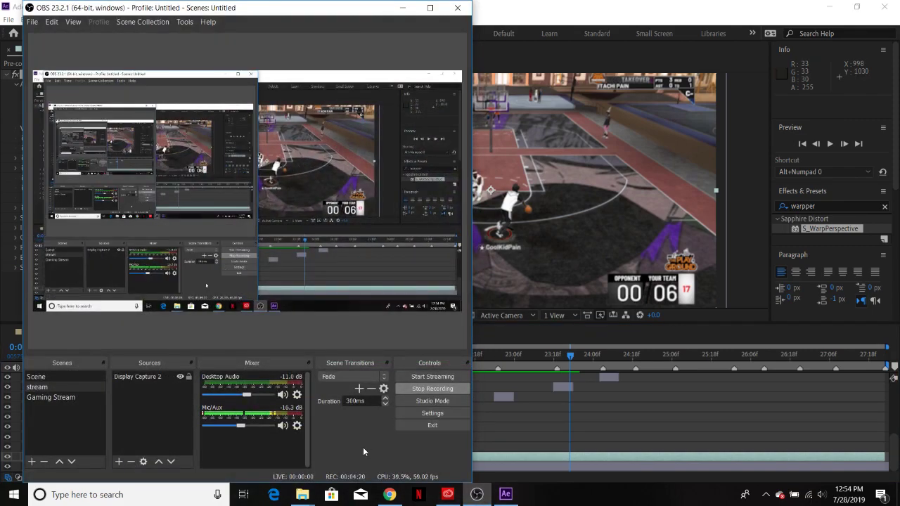